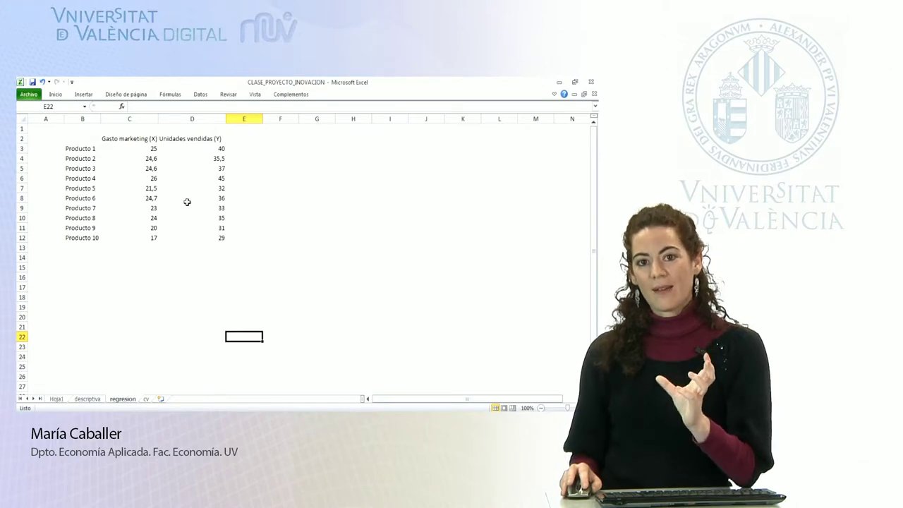
- Select C3:D12, insert a markers-only scatter chart of marketing spend versus units sold, and select its data series
click(170, 278)
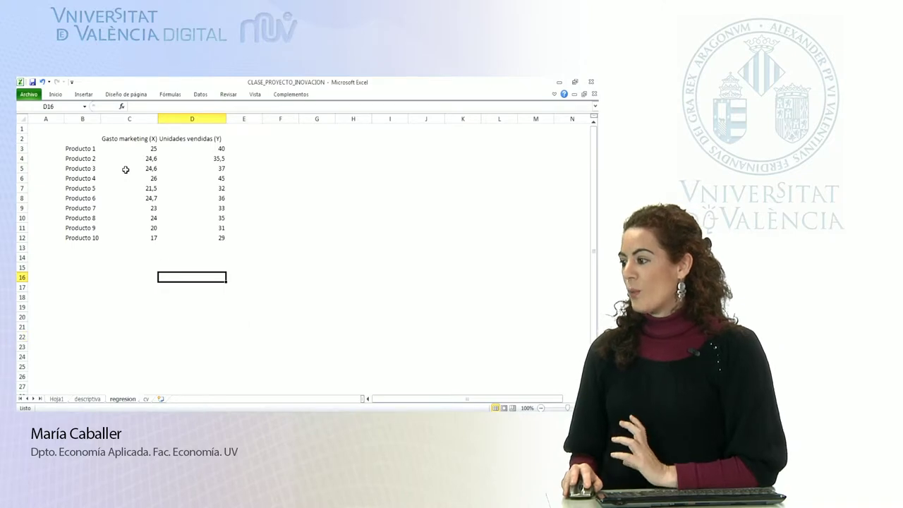
mouse_move(112, 150)
mouse_down()
mouse_move(200, 205)
mouse_move(198, 236)
mouse_up()
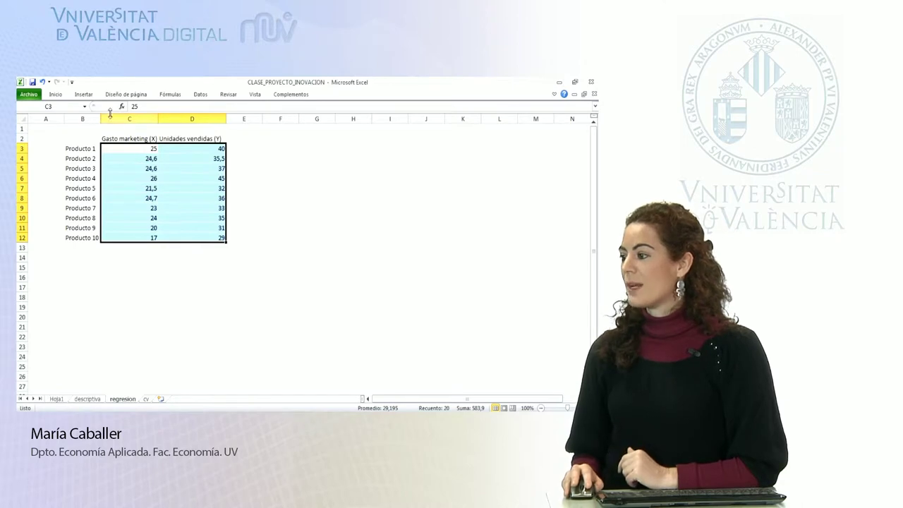
click(81, 95)
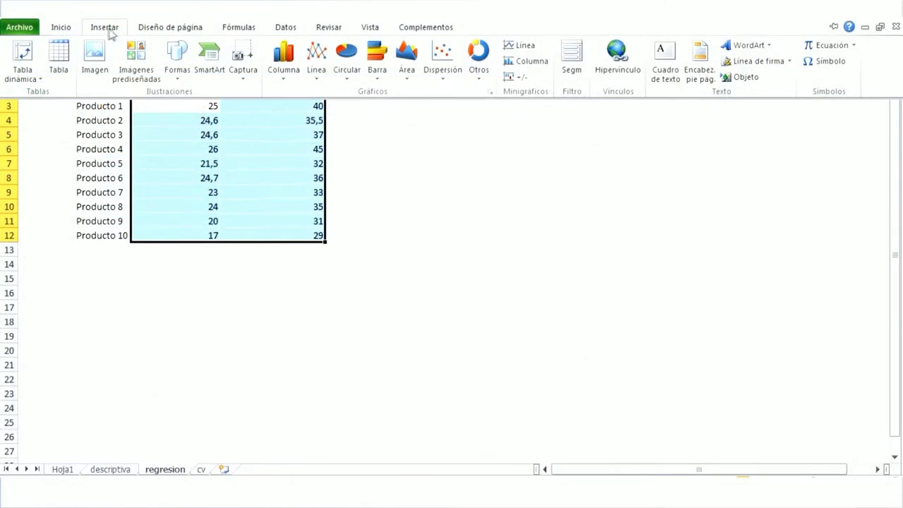
click(444, 74)
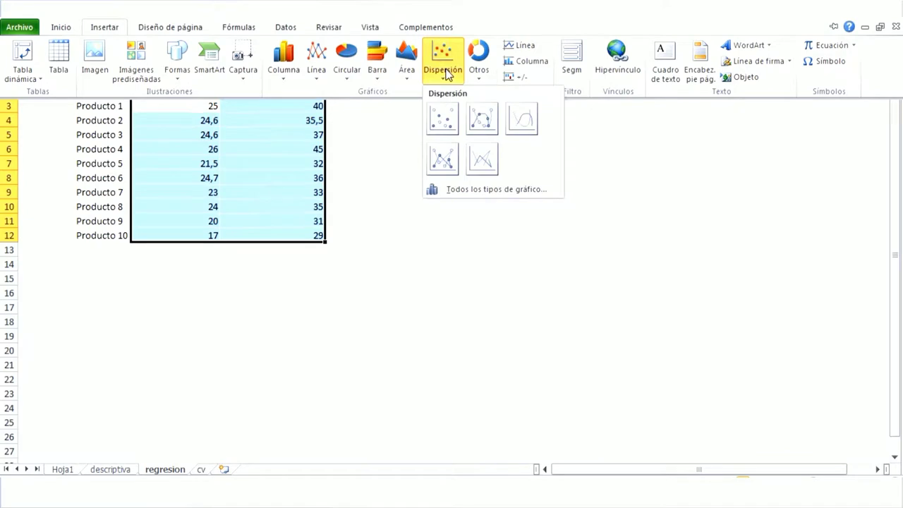
click(443, 120)
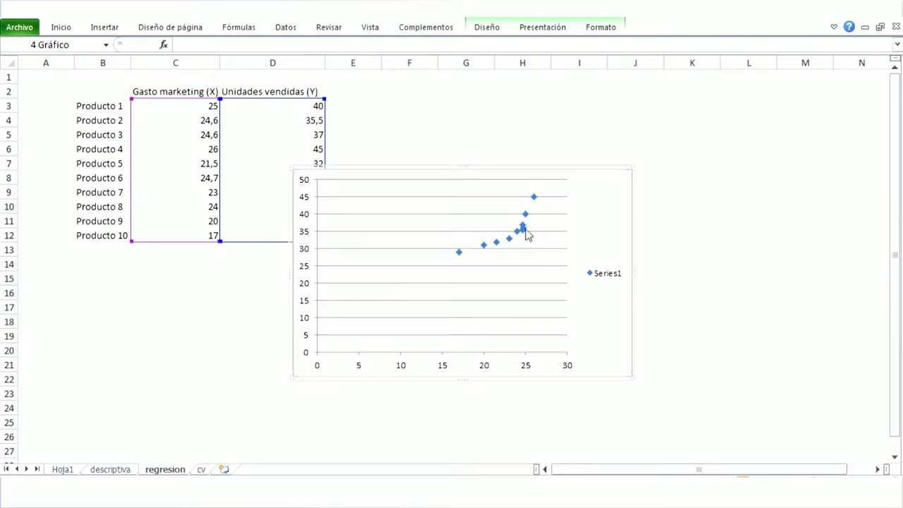
mouse_move(523, 227)
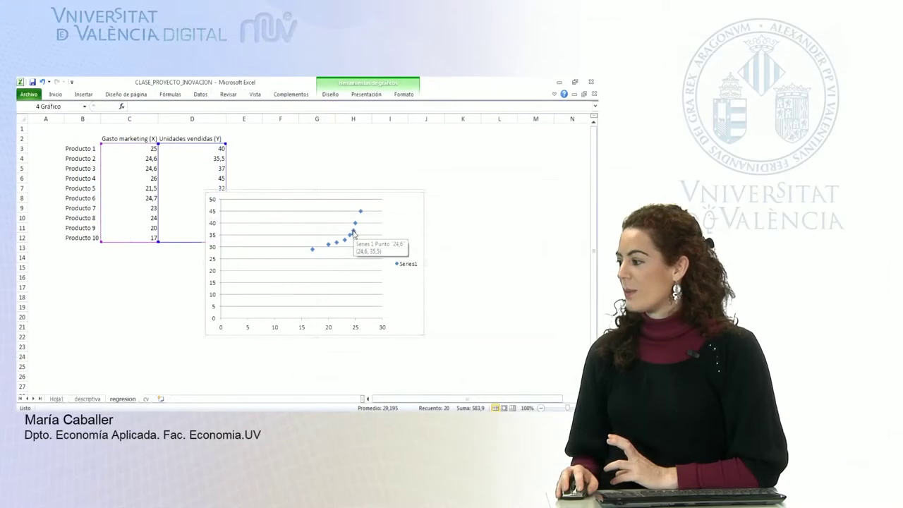
click(354, 232)
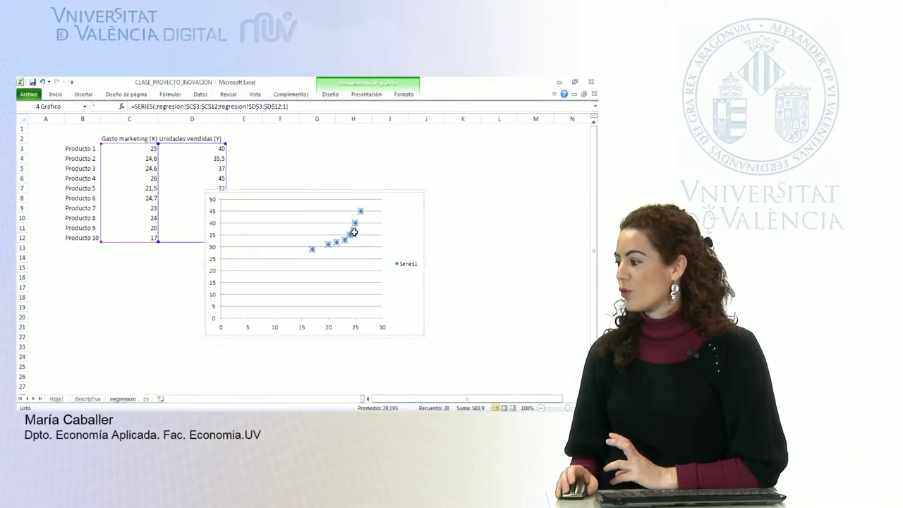
- Add a Lineal trendline to the series, displaying its equation and R² value on the chart
right_click(354, 232)
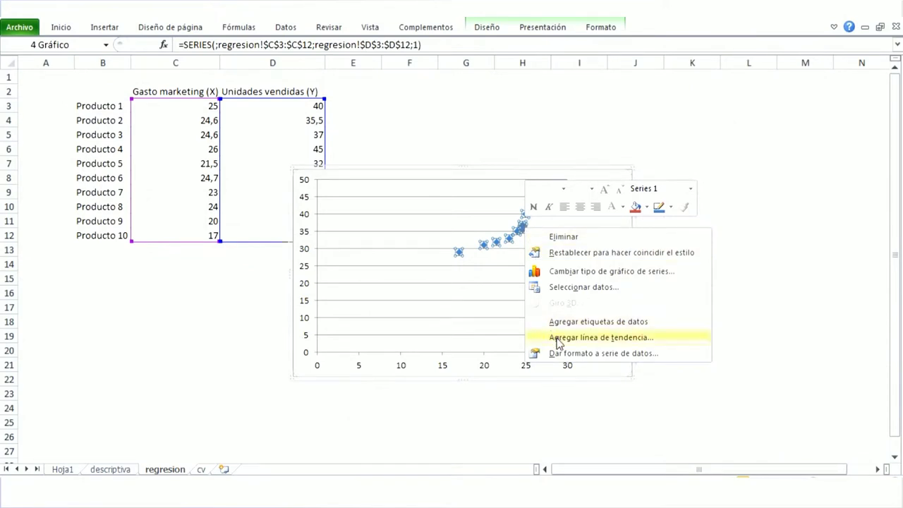
click(558, 339)
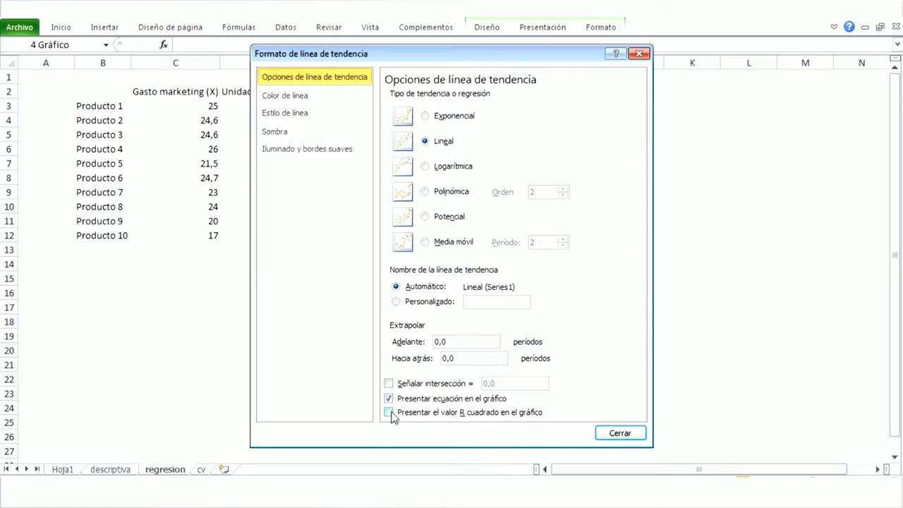
click(390, 414)
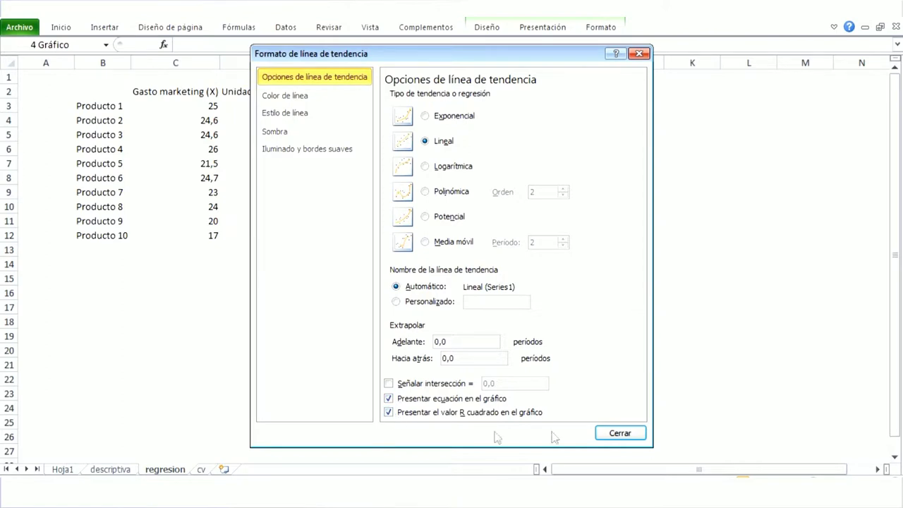
click(618, 433)
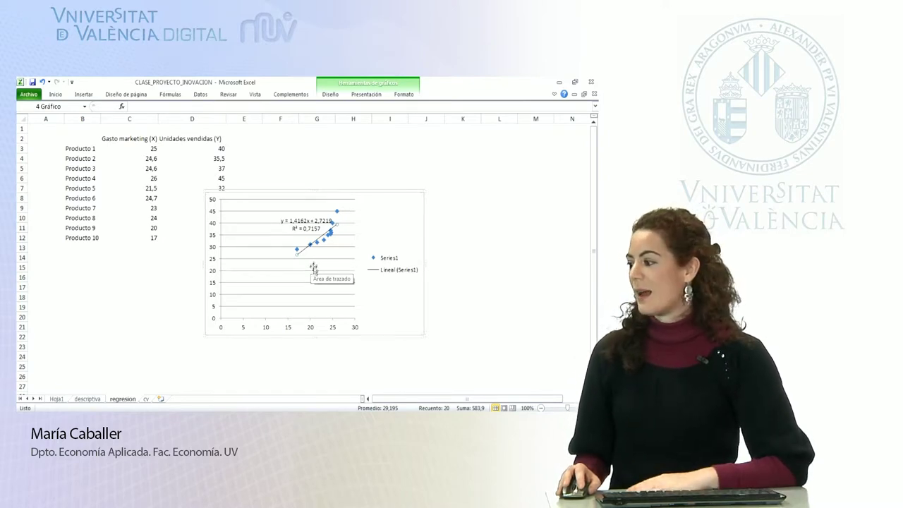
- Nudge the equation and R² label slightly left, and place the chart right of the data table
drag(289, 230, 282, 231)
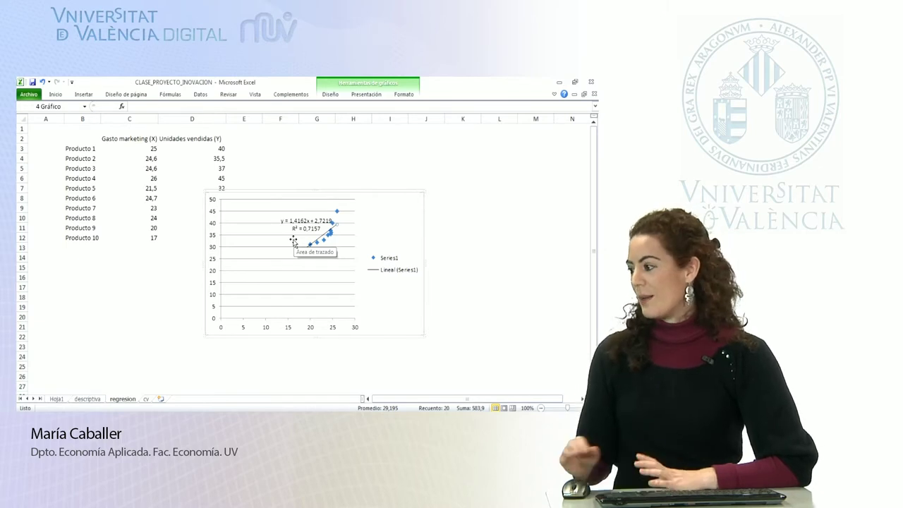
drag(399, 212, 432, 185)
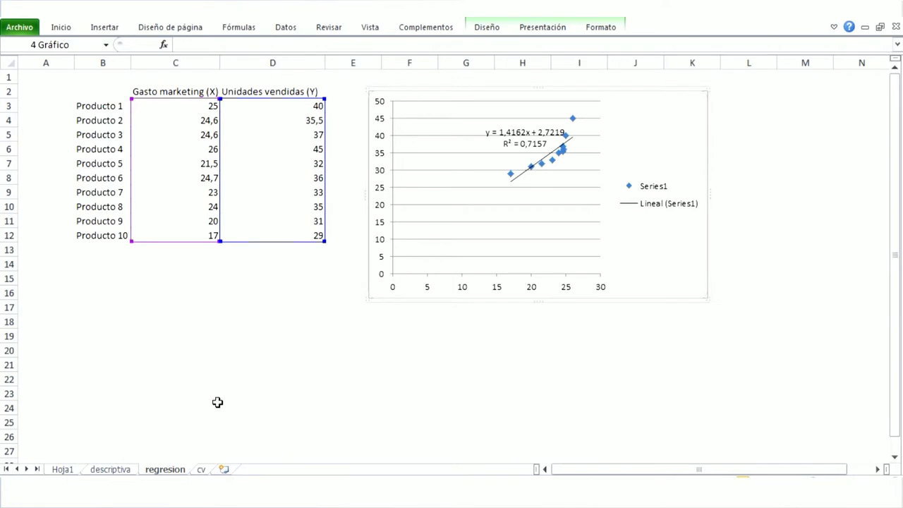
- Enable the Herramientas para análisis add-in through Excel Options, then bring up the Datos tools
click(21, 29)
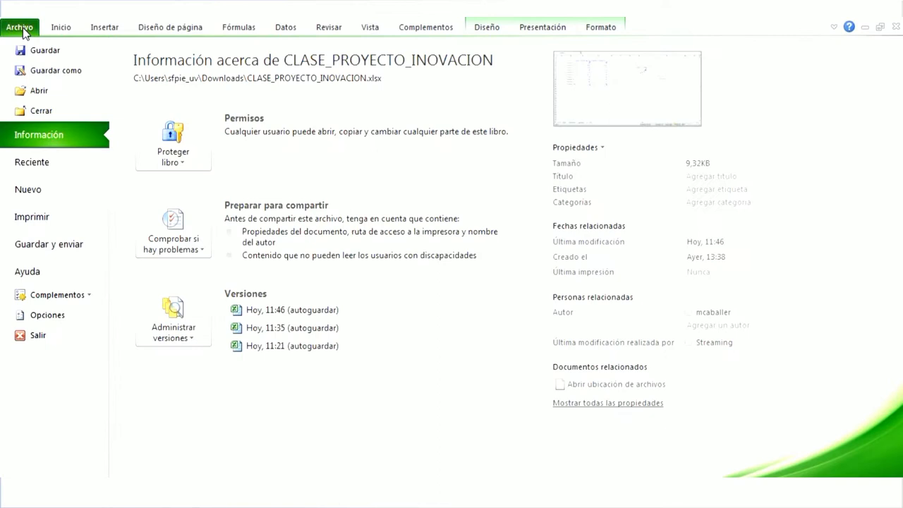
click(48, 315)
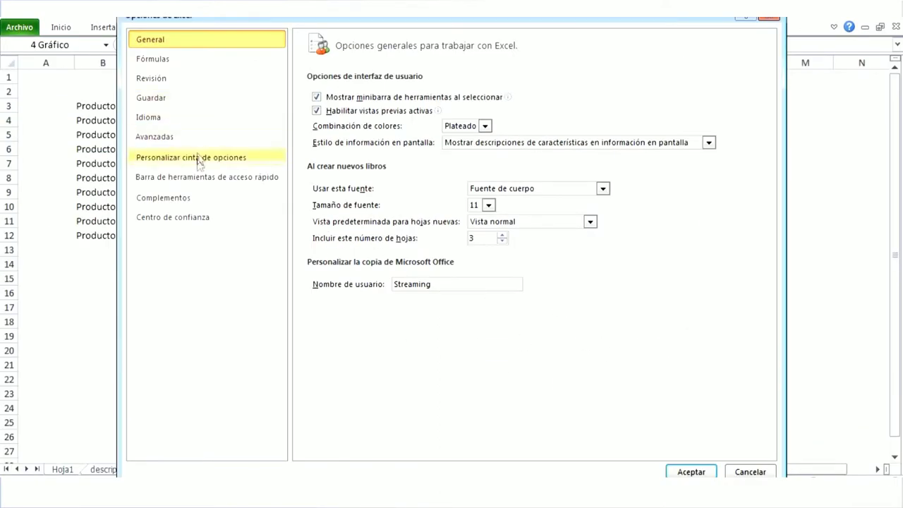
click(185, 200)
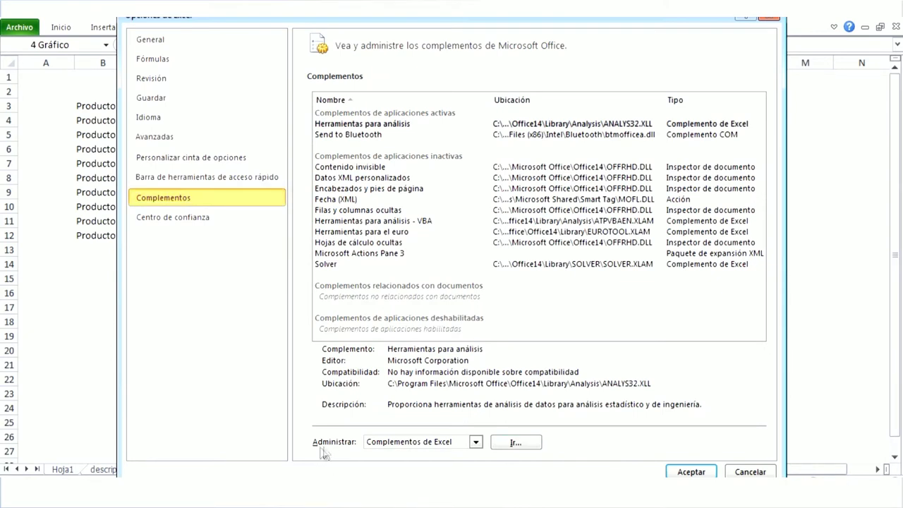
click(516, 443)
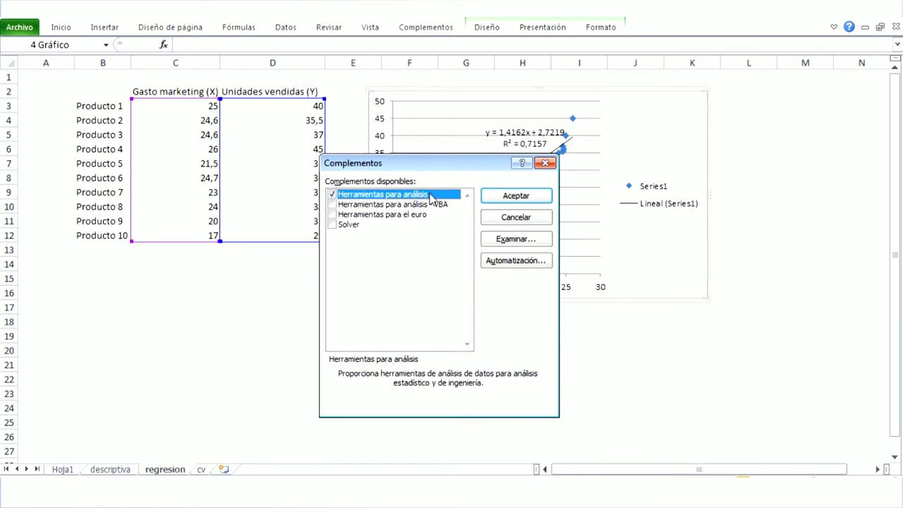
click(531, 196)
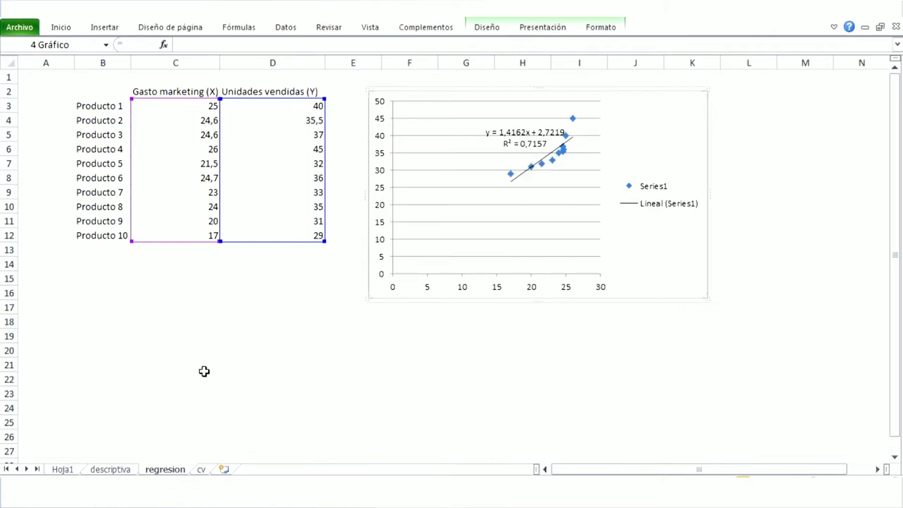
click(288, 30)
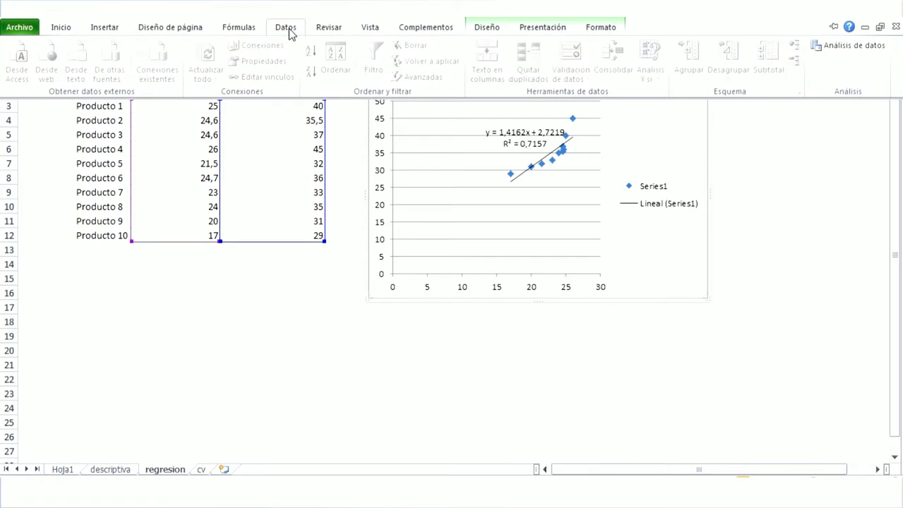
- Choose Regresión from Análisis de datos and move its dialog aside to uncover column D
click(844, 48)
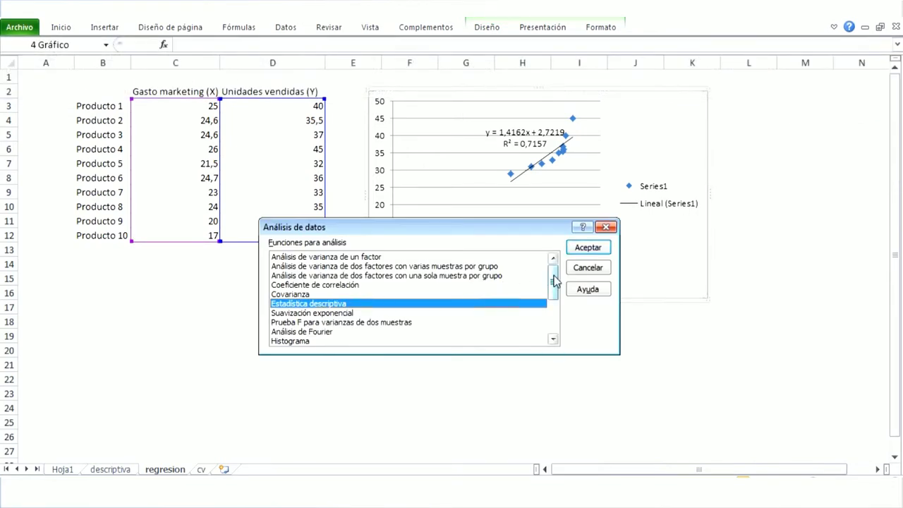
drag(554, 283, 555, 313)
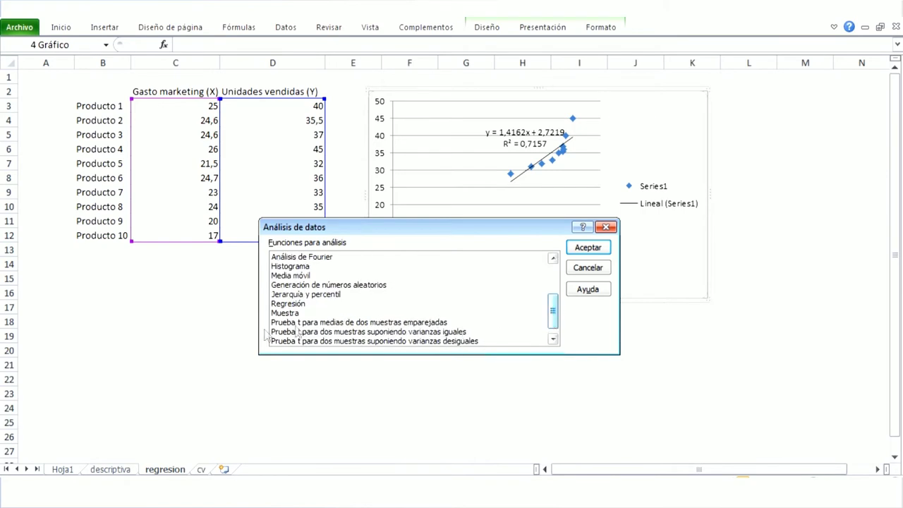
click(295, 304)
click(587, 248)
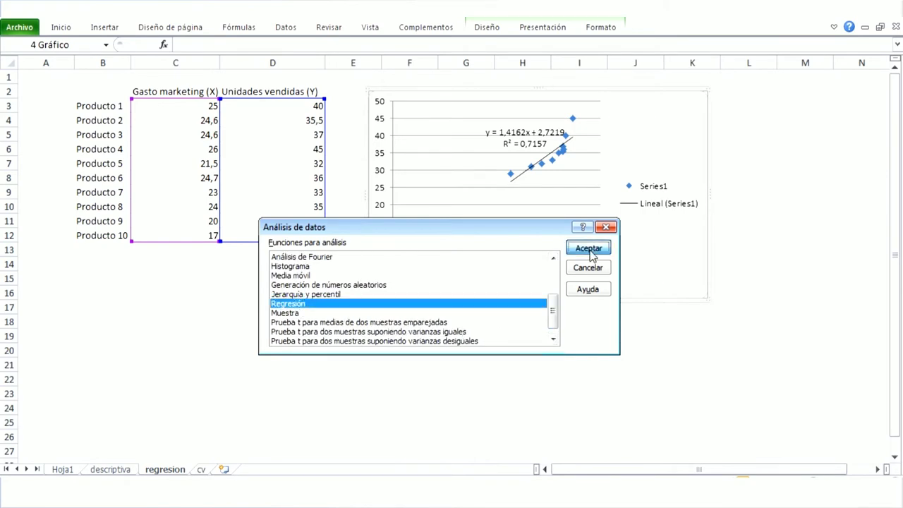
mouse_move(494, 168)
mouse_down()
mouse_move(539, 120)
mouse_move(511, 101)
mouse_up()
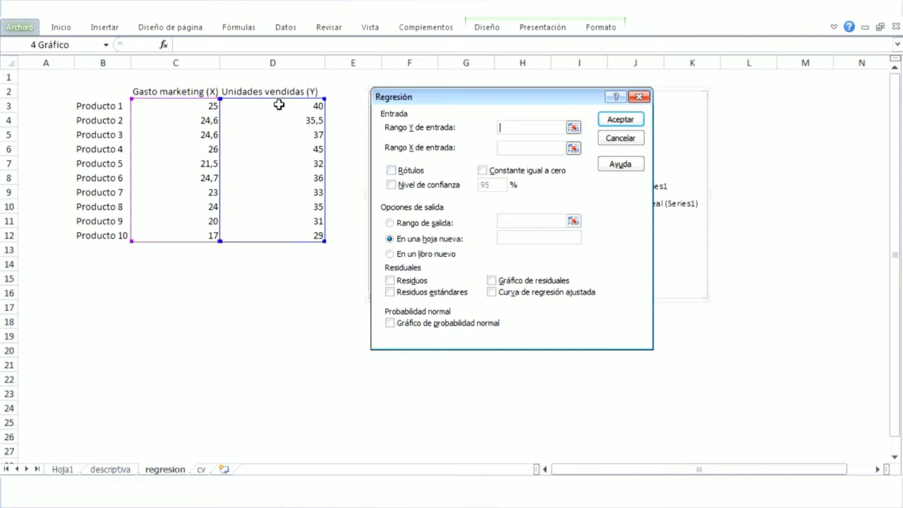
- Run the regression with Y range D3:D12 and X range C3:C12 onto a new sheet
drag(281, 106, 276, 241)
click(526, 148)
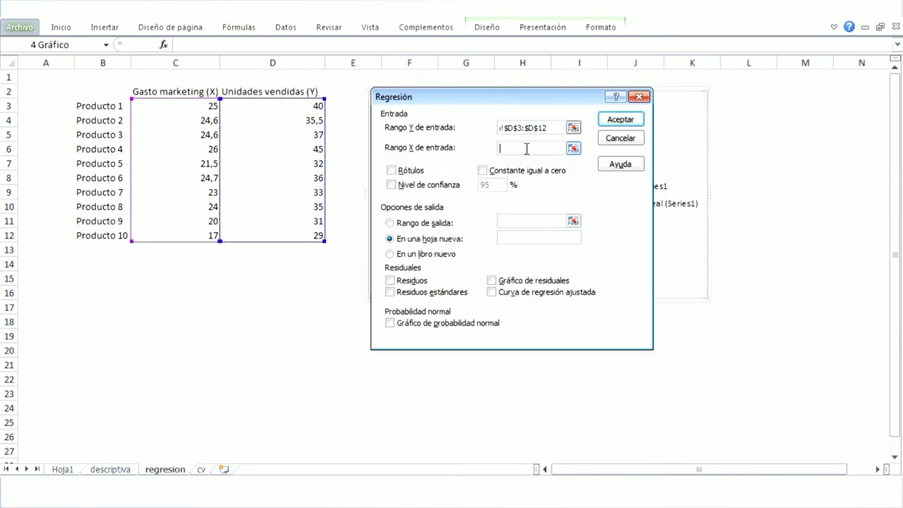
drag(158, 105, 157, 237)
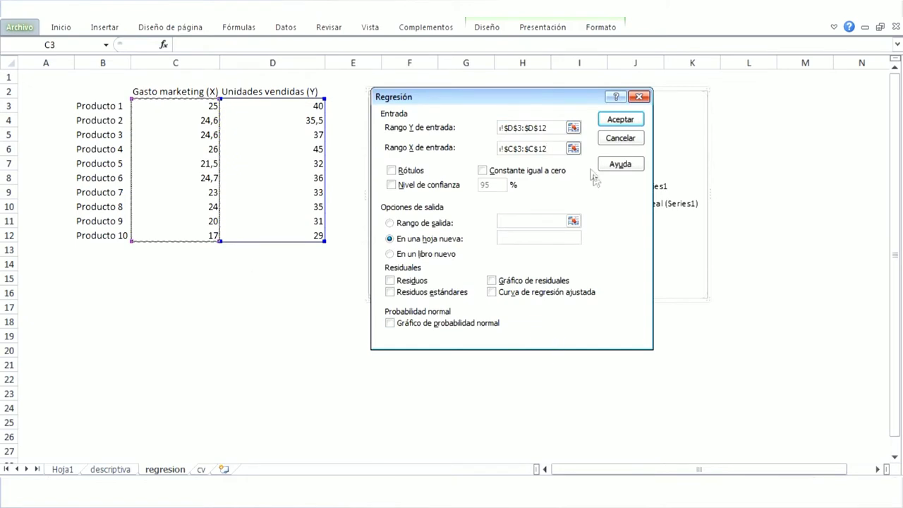
click(620, 119)
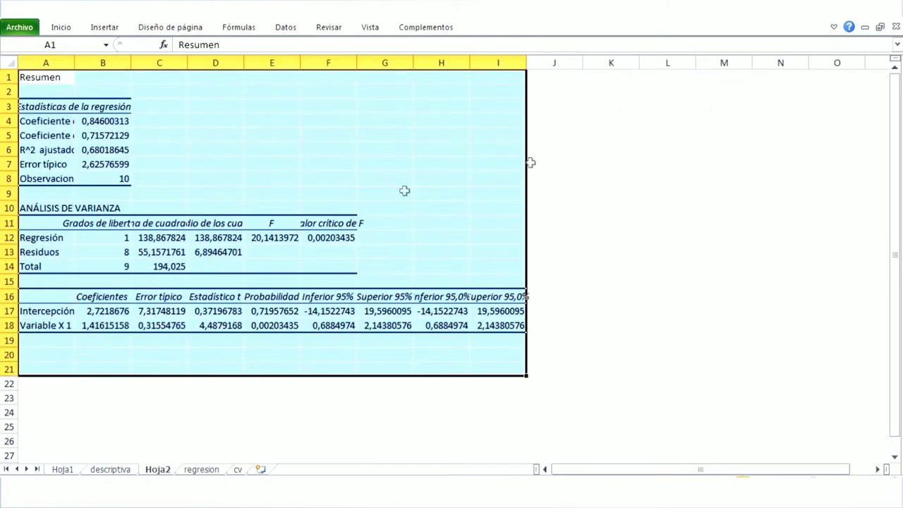
- Widen columns A, B and F of the Hoja2 output so labels and values show fully
drag(72, 63, 106, 63)
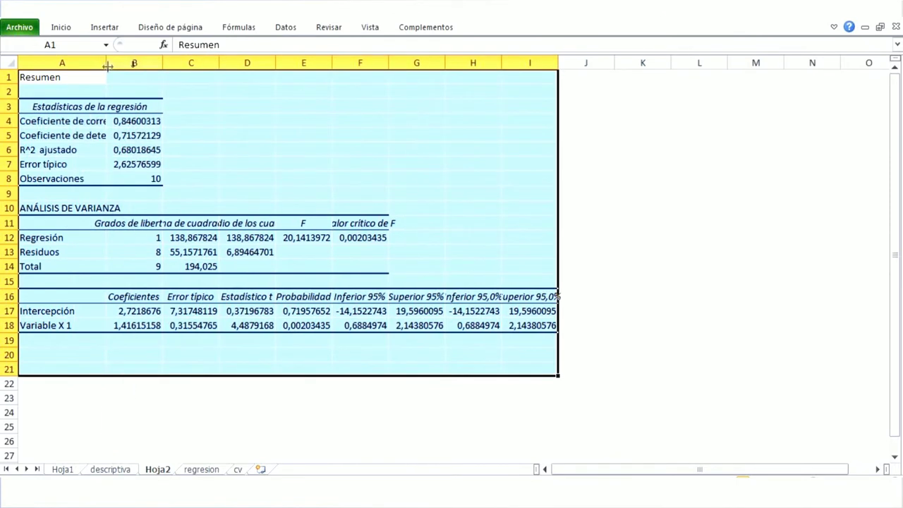
drag(163, 64, 187, 64)
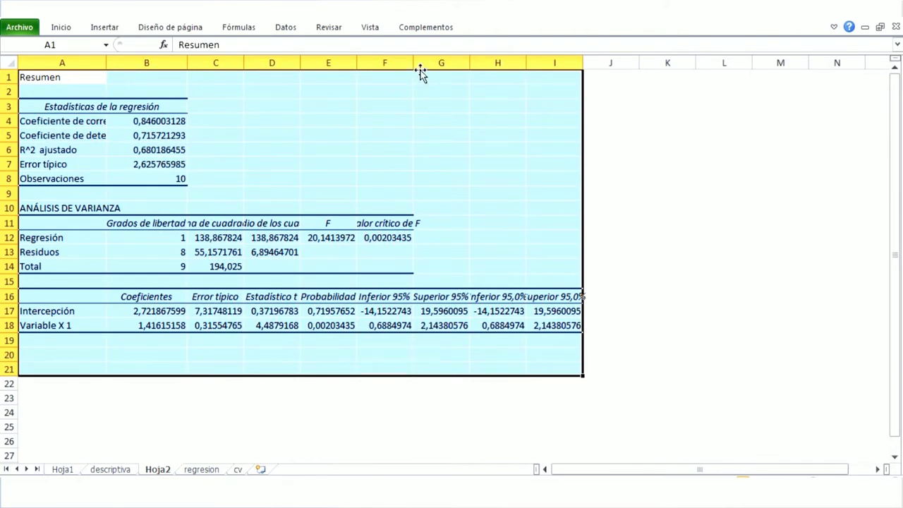
drag(415, 64, 450, 63)
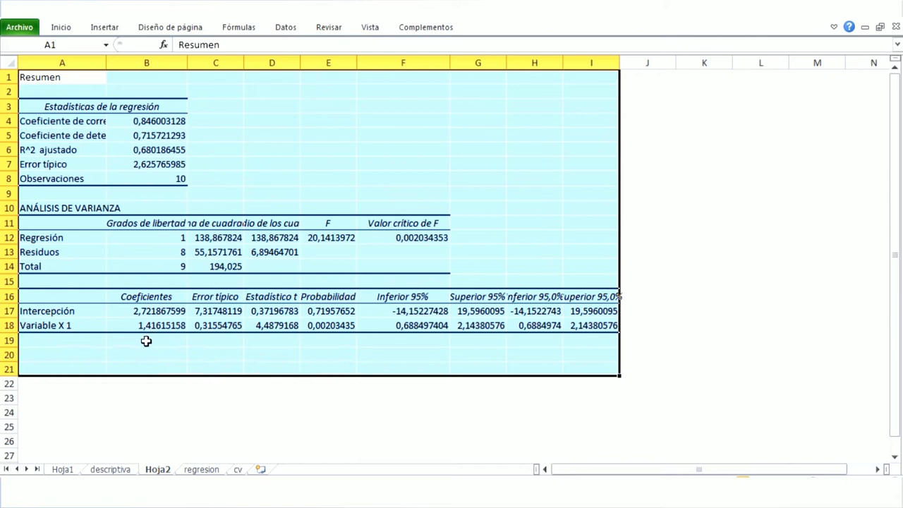
- Highlight coefficients block A16:B18, widen column A to fit full labels, and select the R² row
click(144, 297)
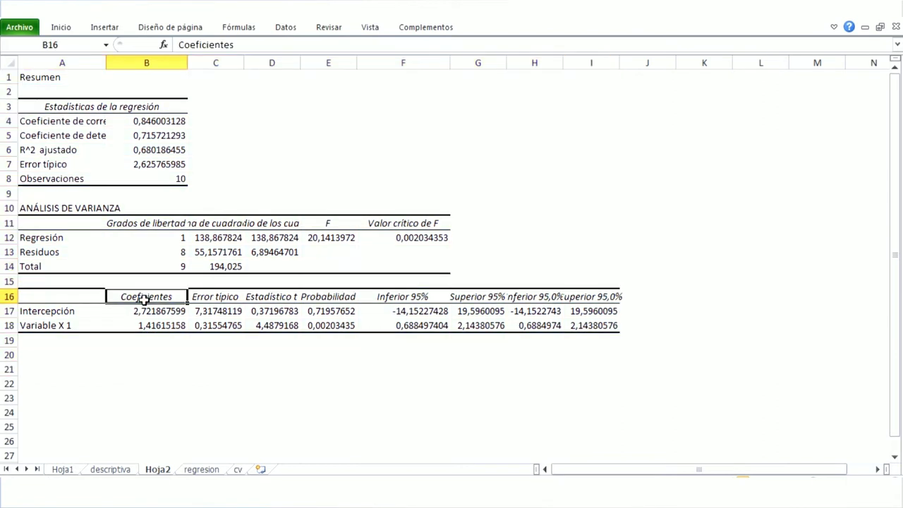
drag(40, 297, 138, 326)
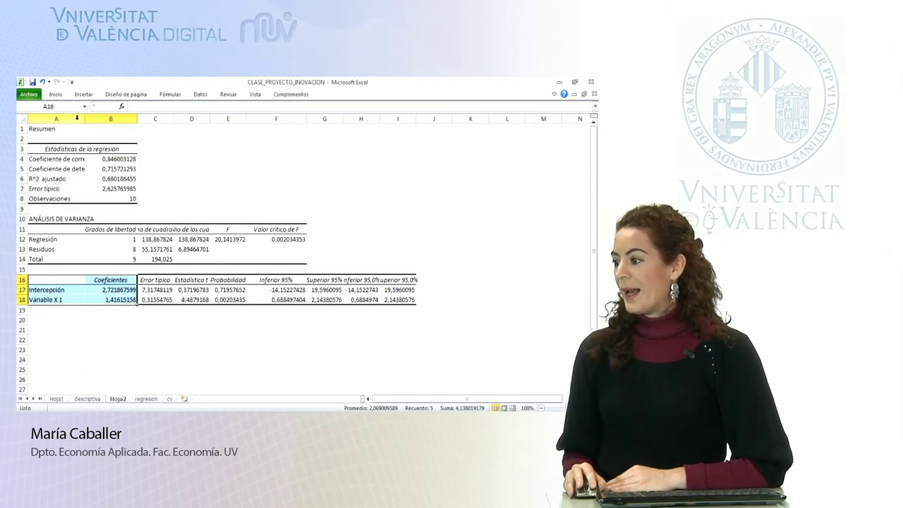
drag(84, 122, 101, 120)
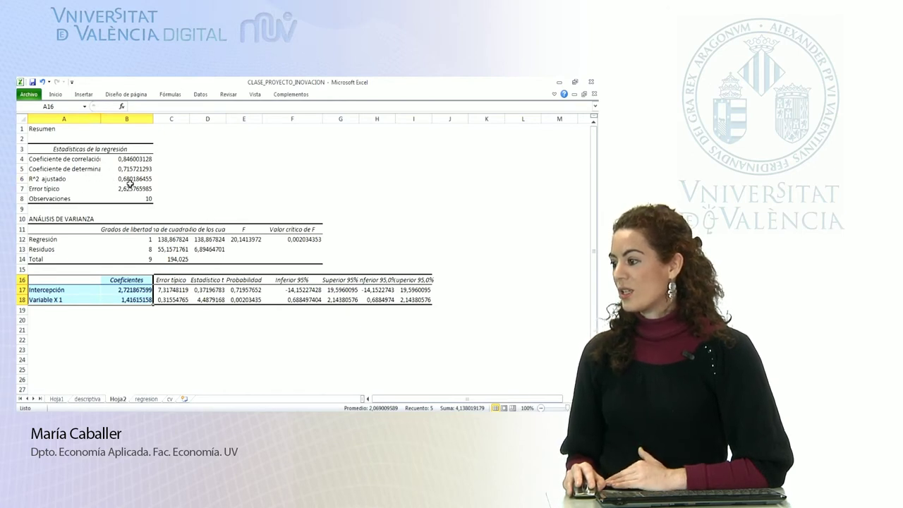
drag(101, 118, 113, 119)
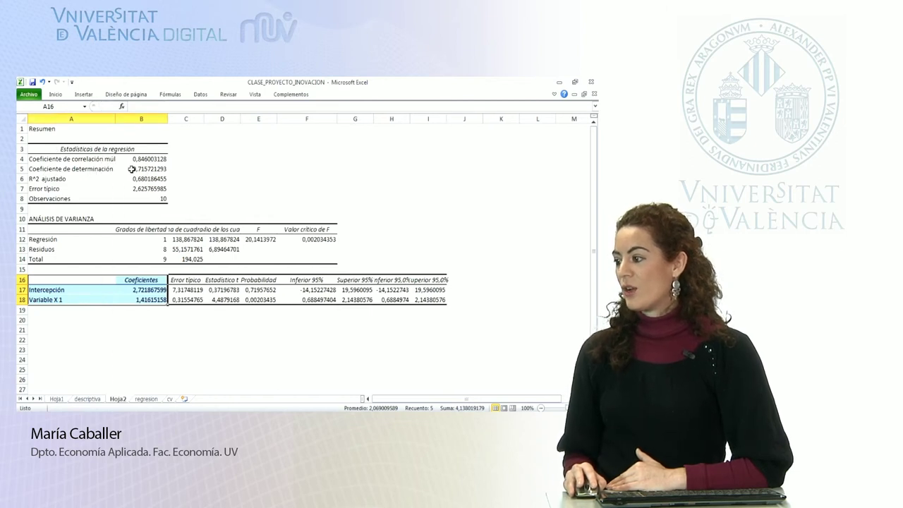
drag(42, 169, 161, 165)
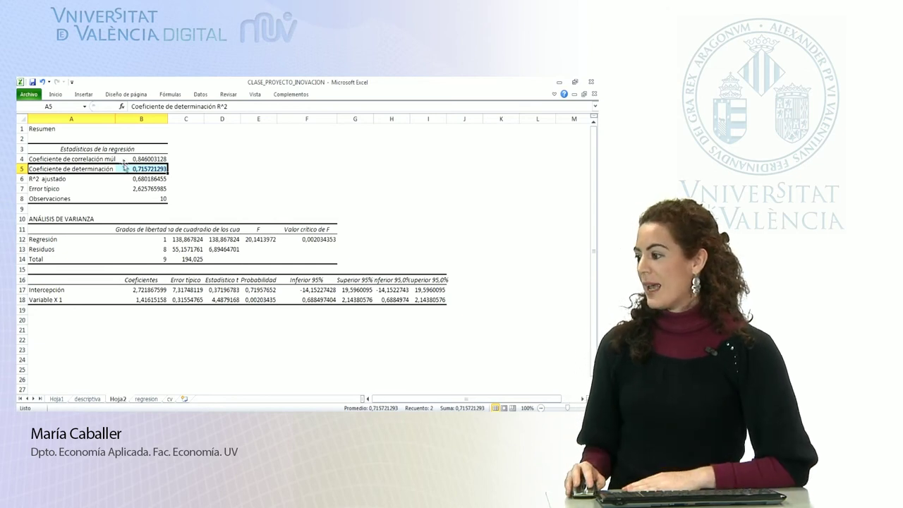
click(125, 158)
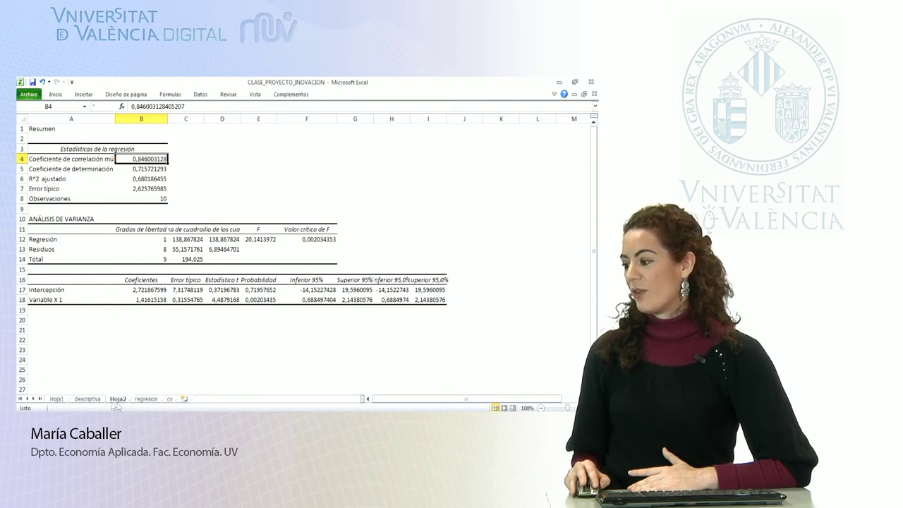
- Return to the regresion sheet and clear the data selection by clicking an empty cell
click(146, 399)
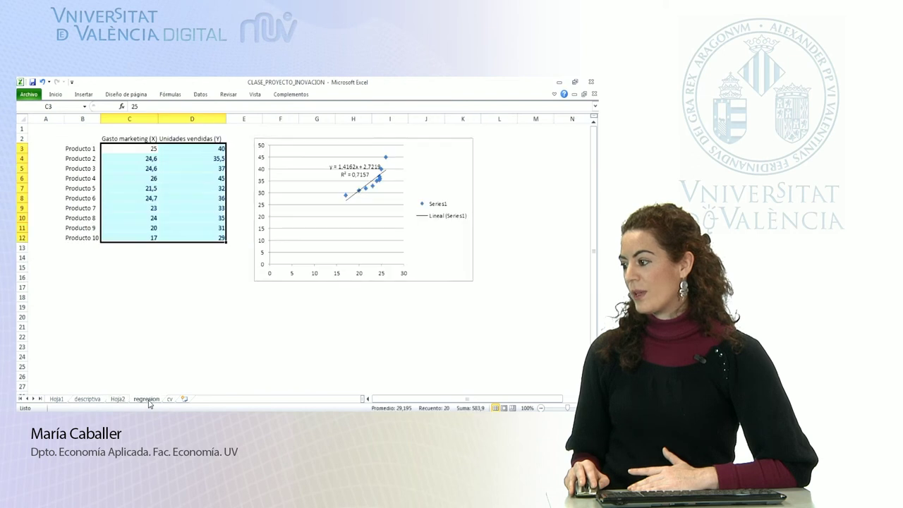
click(103, 308)
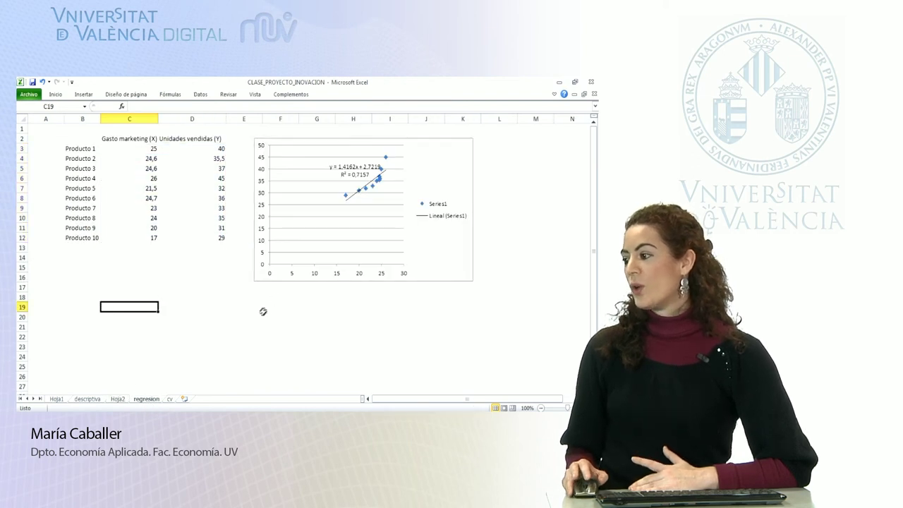